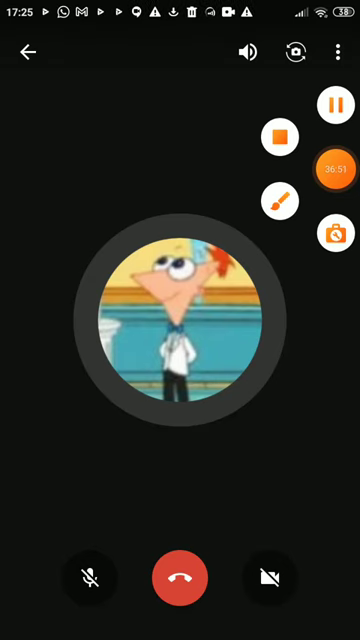
Leave the video call view for the chat conversation, keeping the call running in a banner
click(336, 169)
click(27, 52)
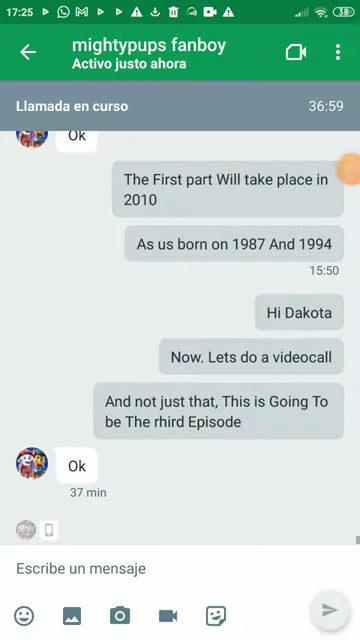